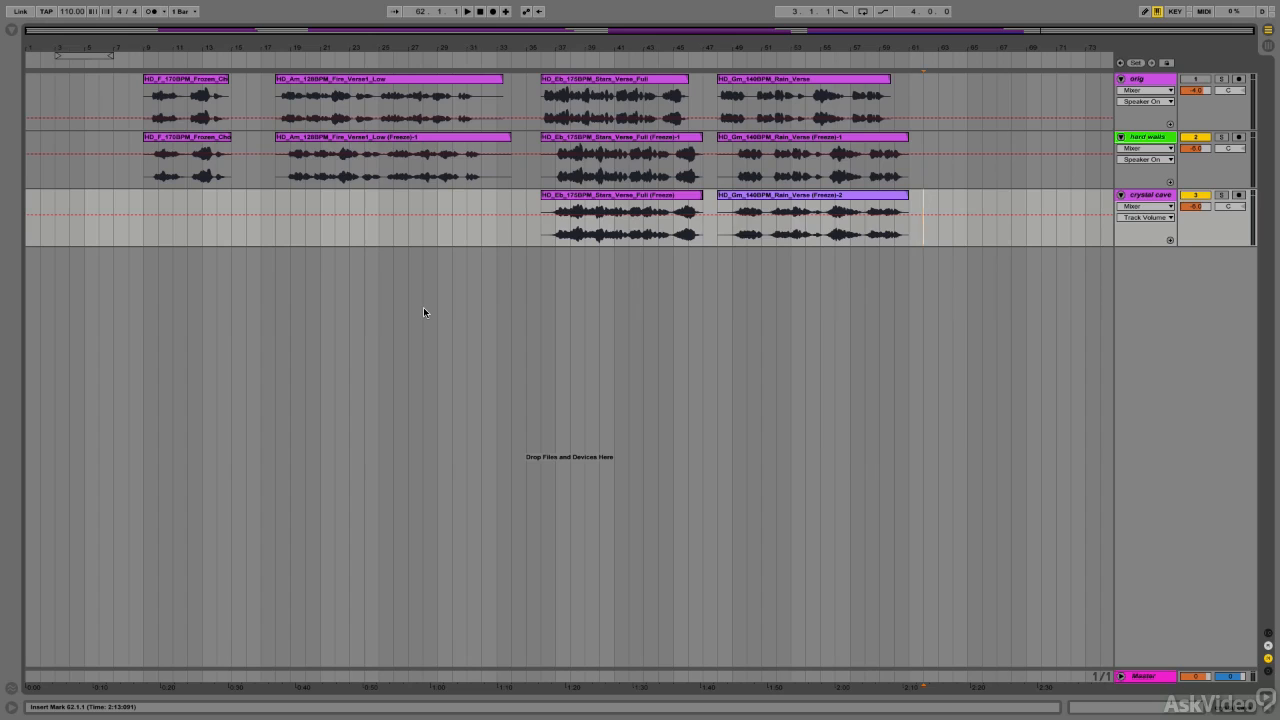
Play the layered Rain Verse clips from bar 48 to hear the reversed reverb.
click(717, 234)
key(space)
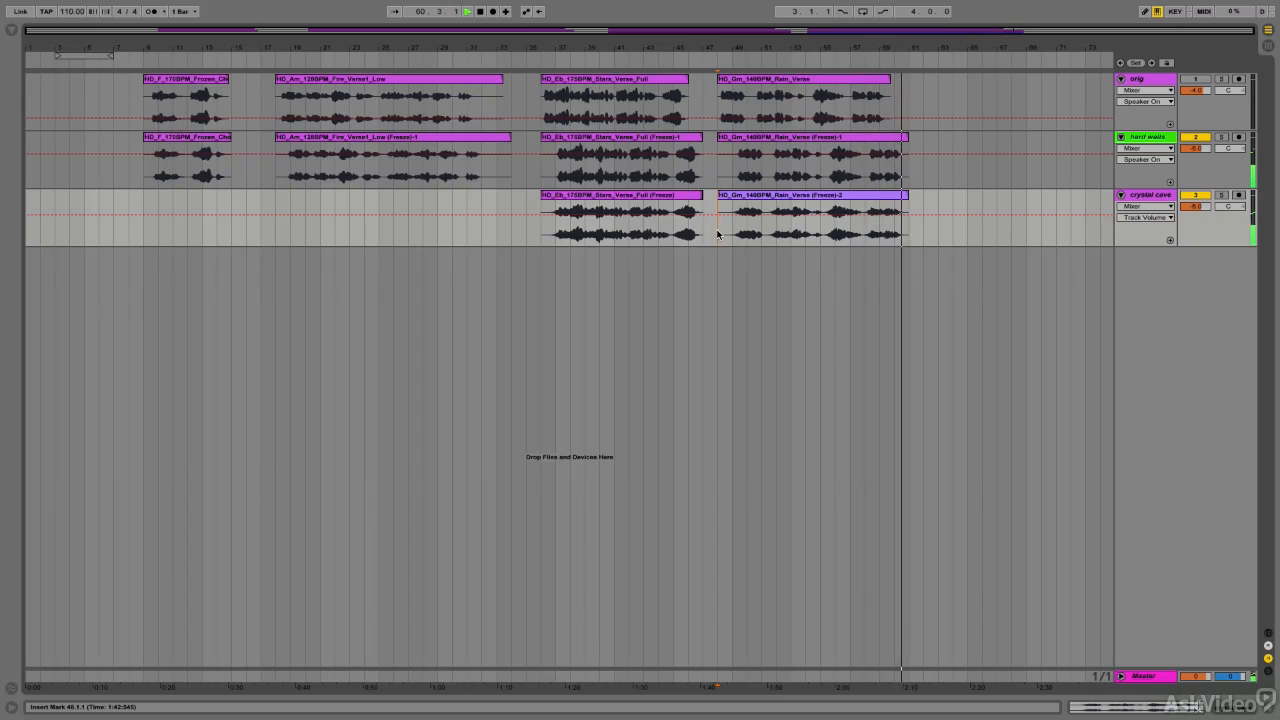
key(space)
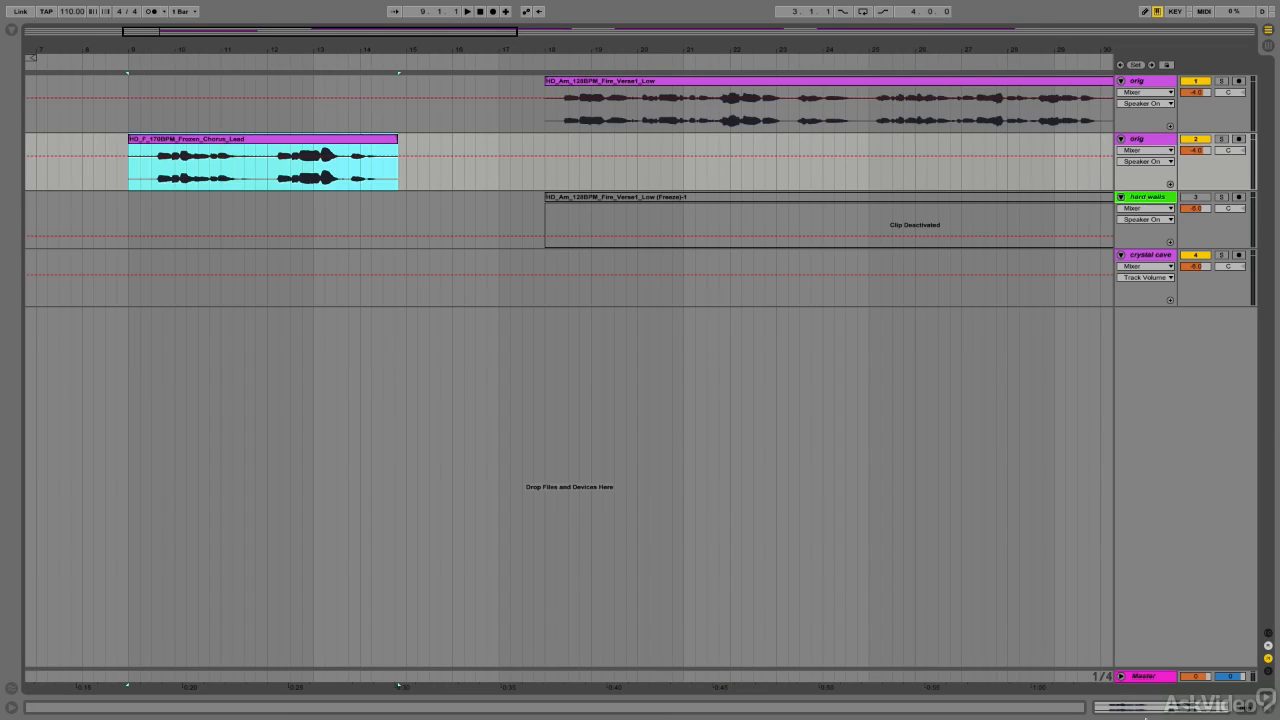
Open the Frozen Chorus Lead clip's sample settings and reverse its audio.
click(1146, 710)
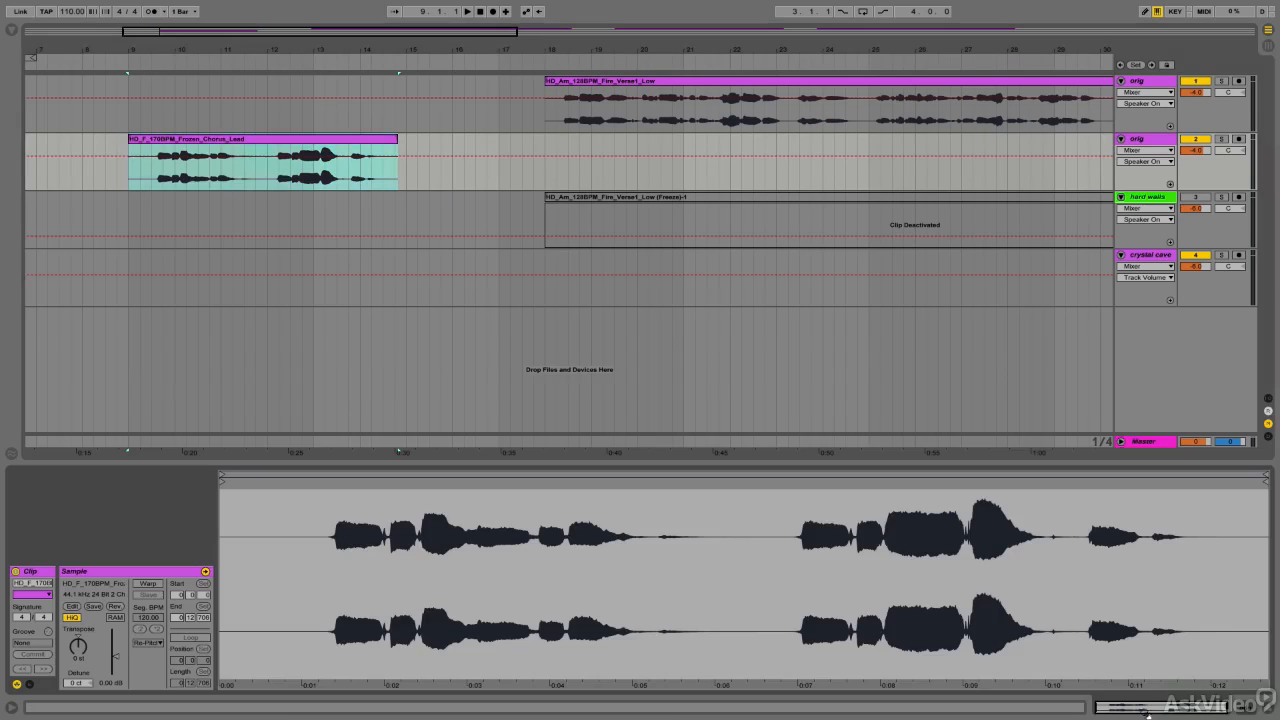
click(116, 607)
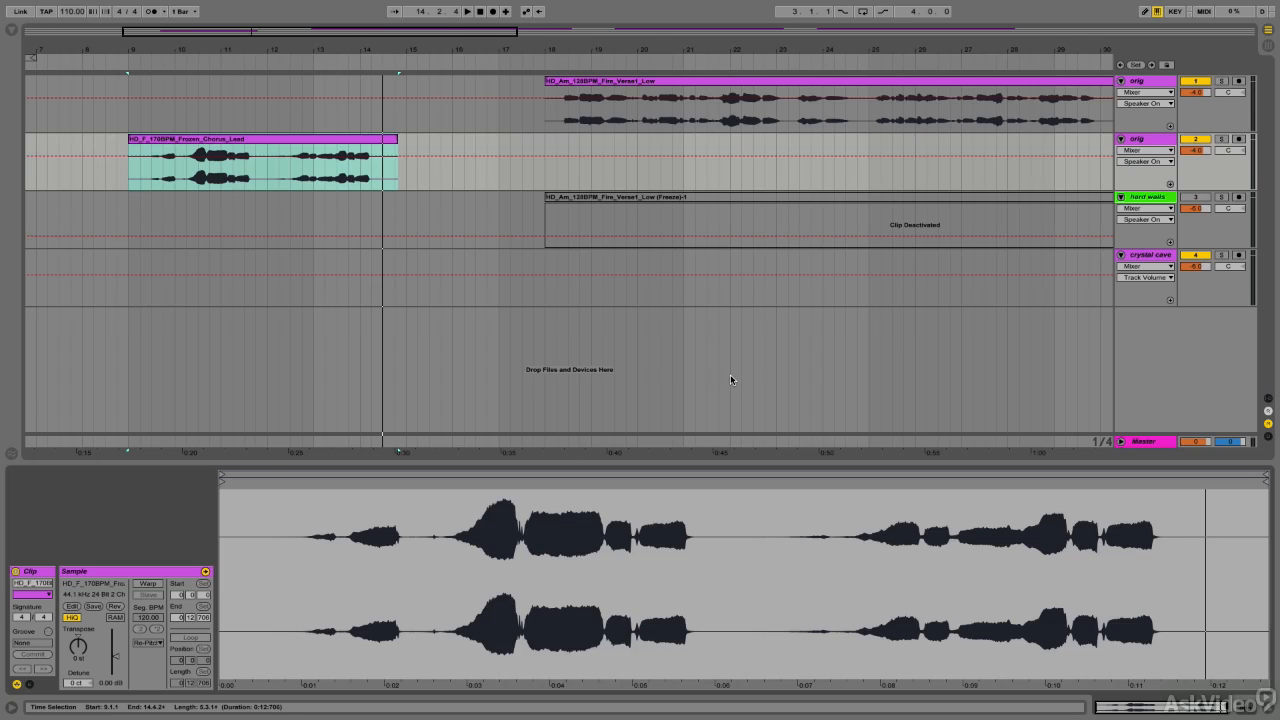
Add Toraverb to the reversed Frozen Chorus Lead clip's track, load the Hard Walls [d/w] preset and audition it.
key(super+alt+b)
double_click(200, 345)
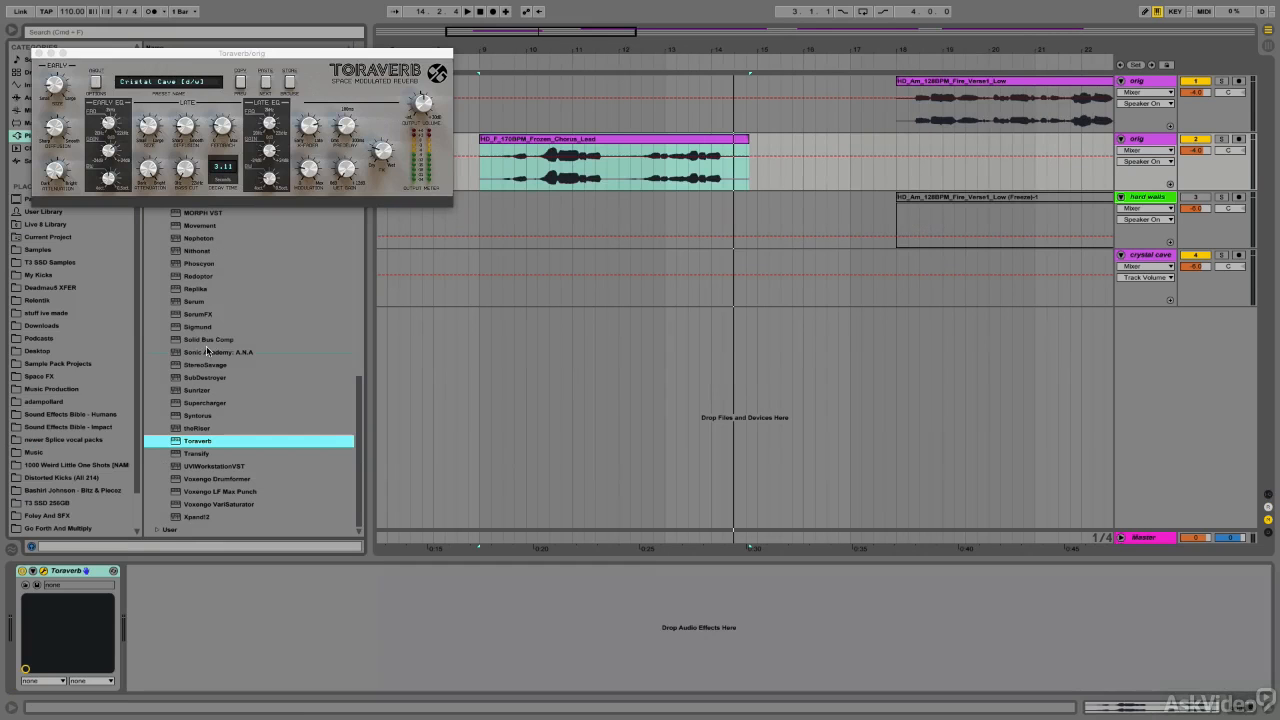
click(289, 82)
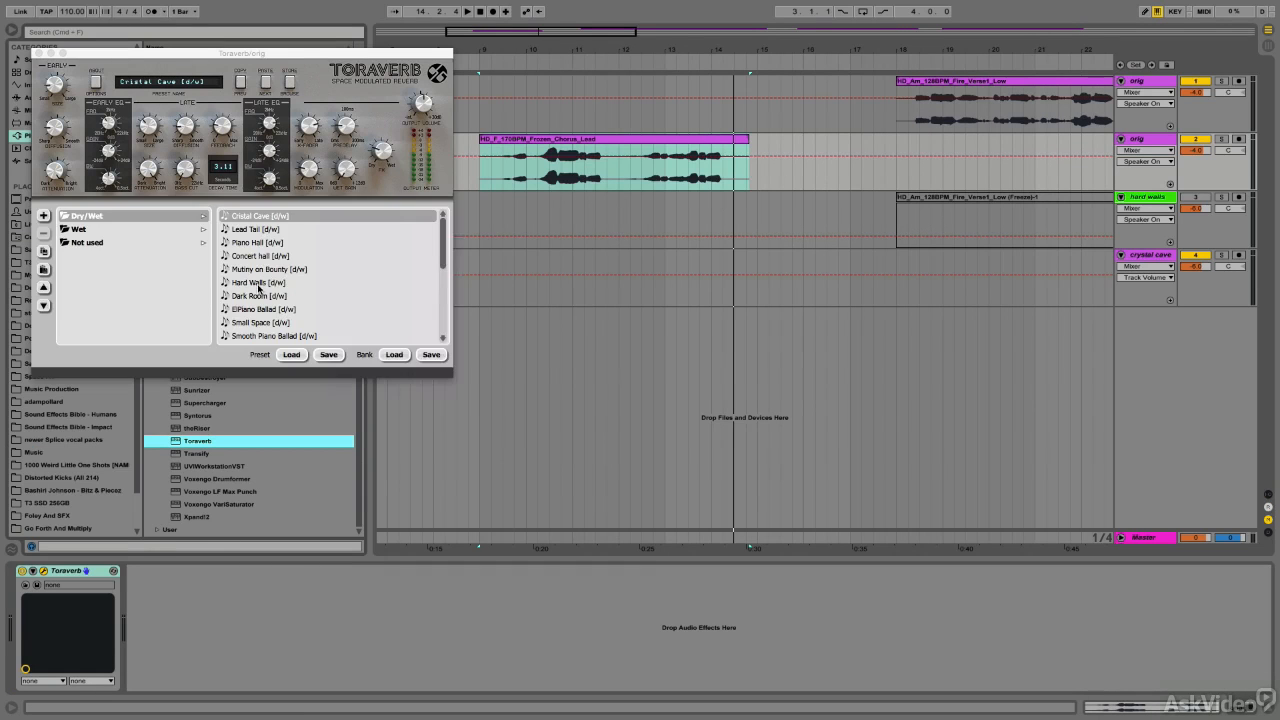
click(258, 285)
key(space)
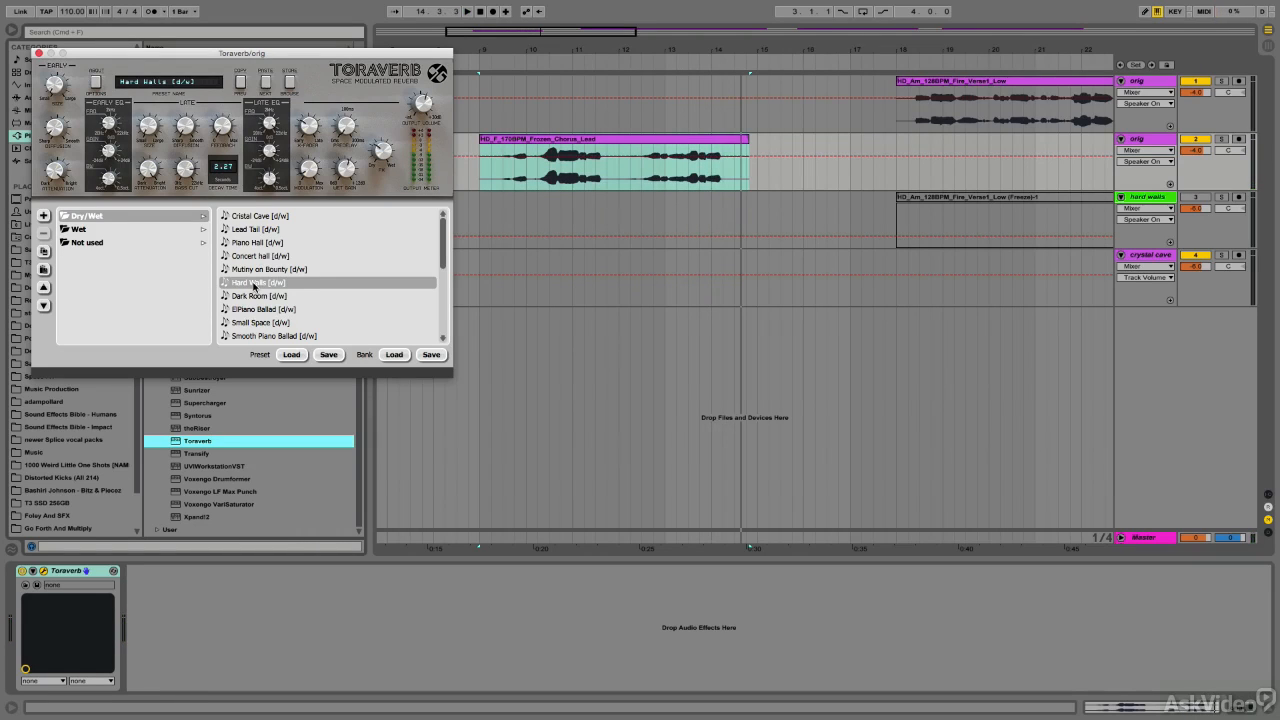
Freeze and flatten the Frozen Chorus Lead track to render the reverb into the audio.
right_click(1139, 140)
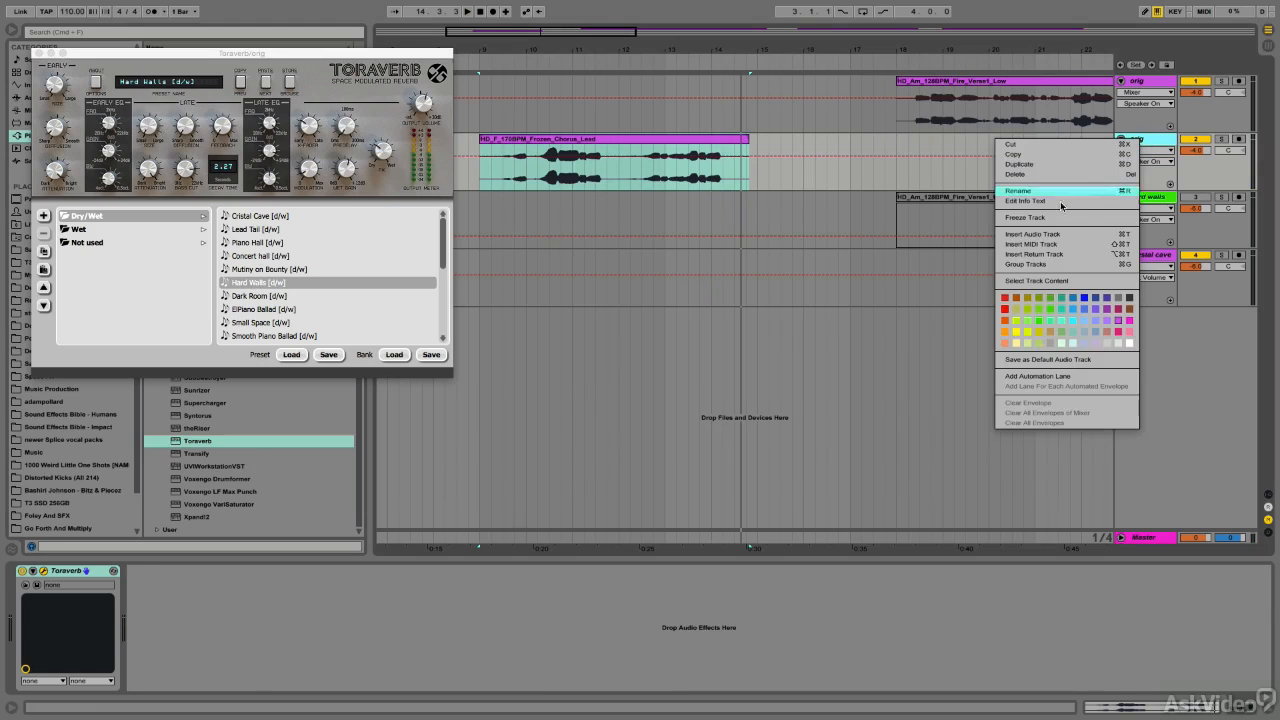
click(1120, 217)
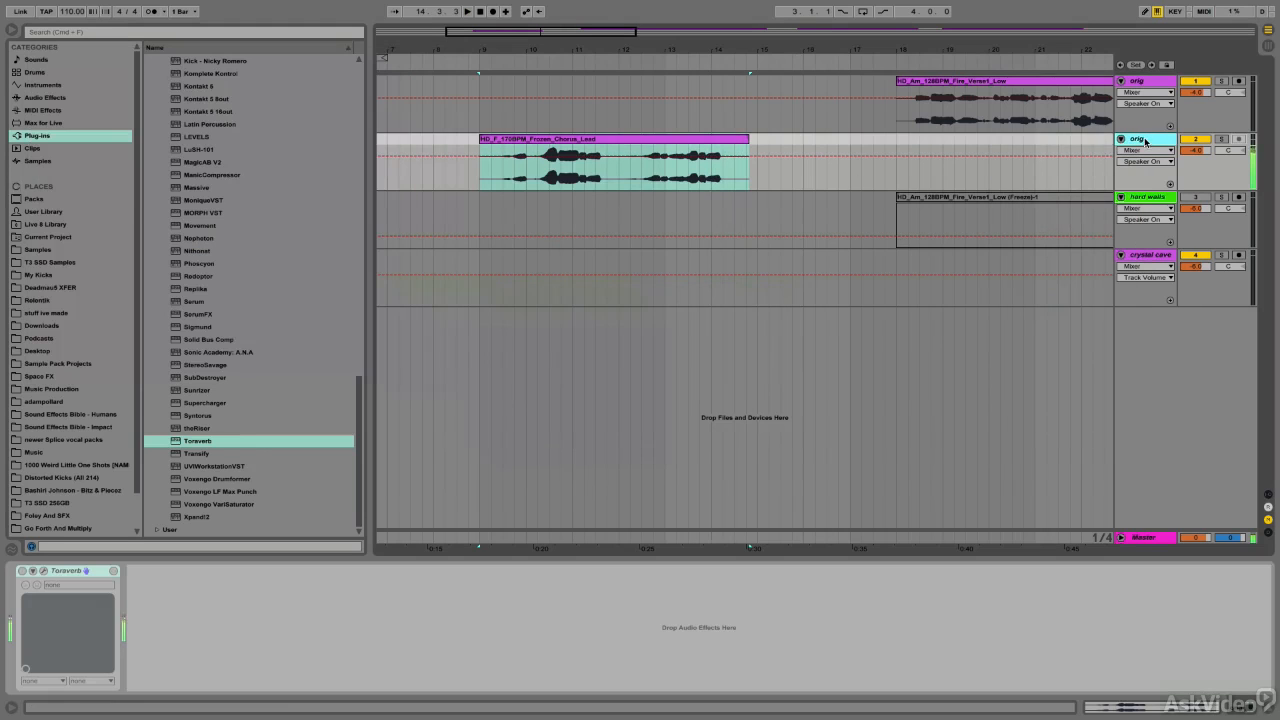
right_click(1137, 139)
click(1056, 231)
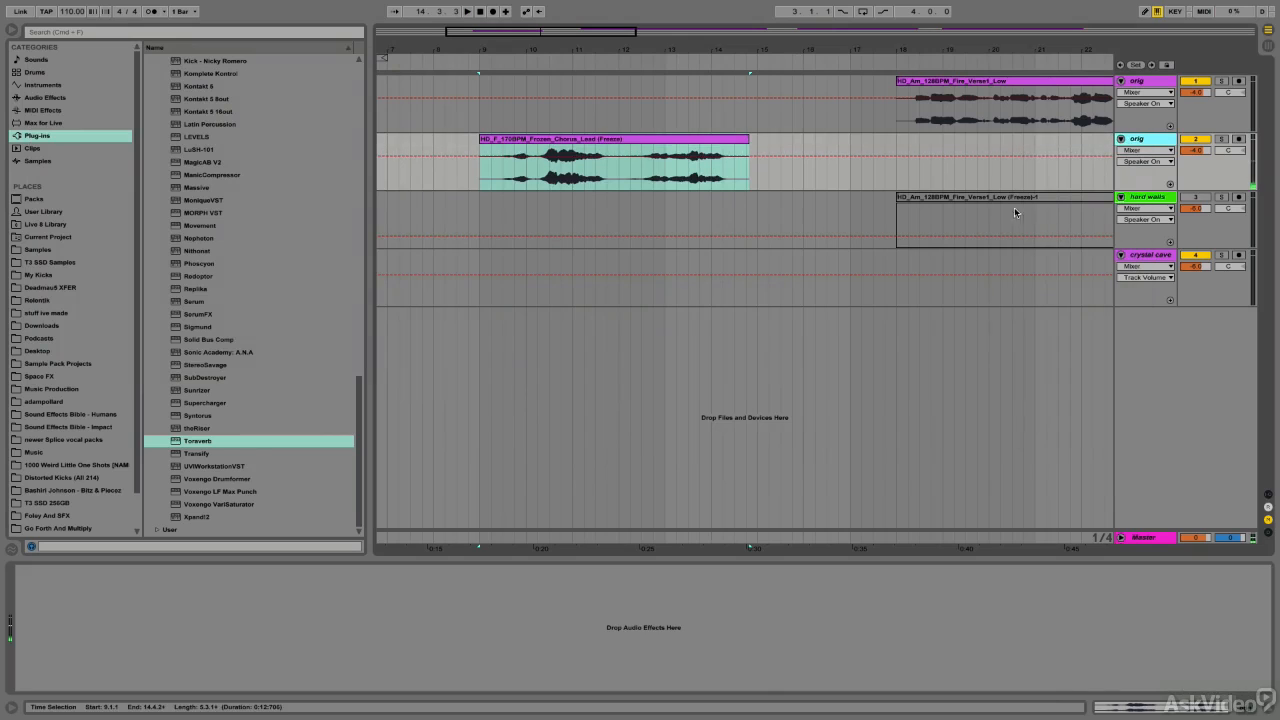
Select the full span of the flattened Frozen Chorus Lead clip, reverse it and play it back.
click(750, 182)
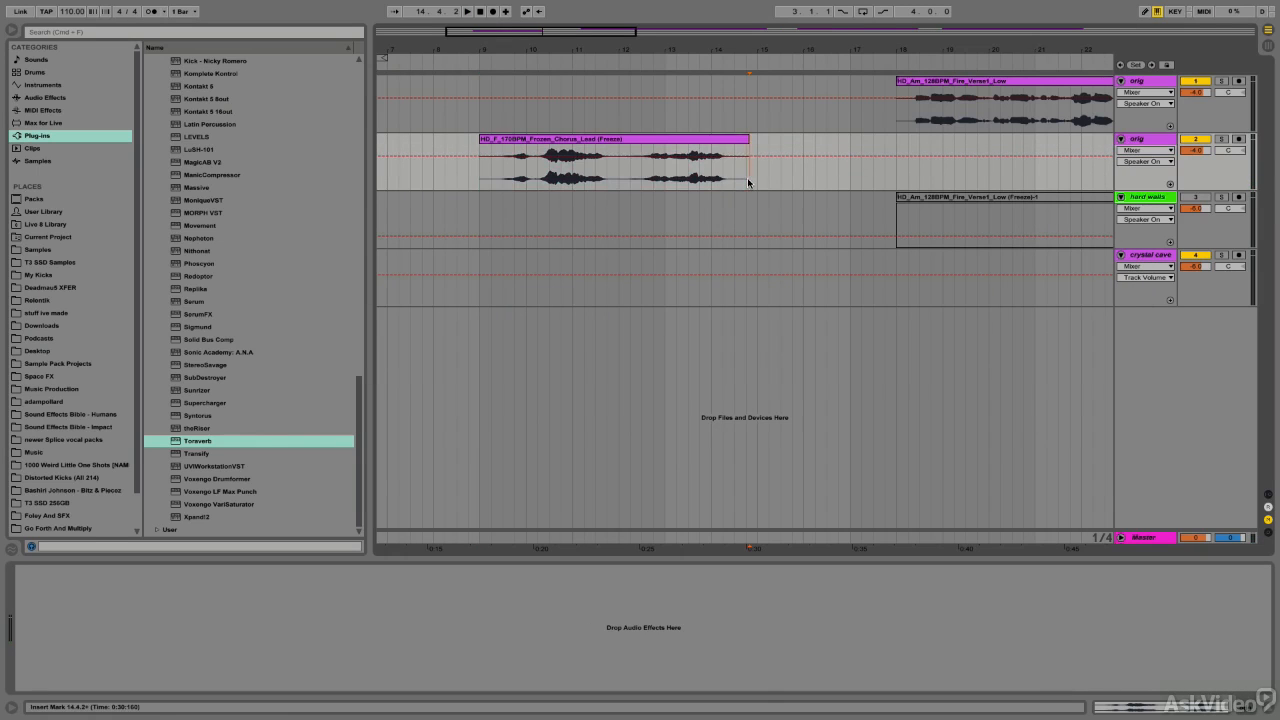
drag(750, 182, 476, 180)
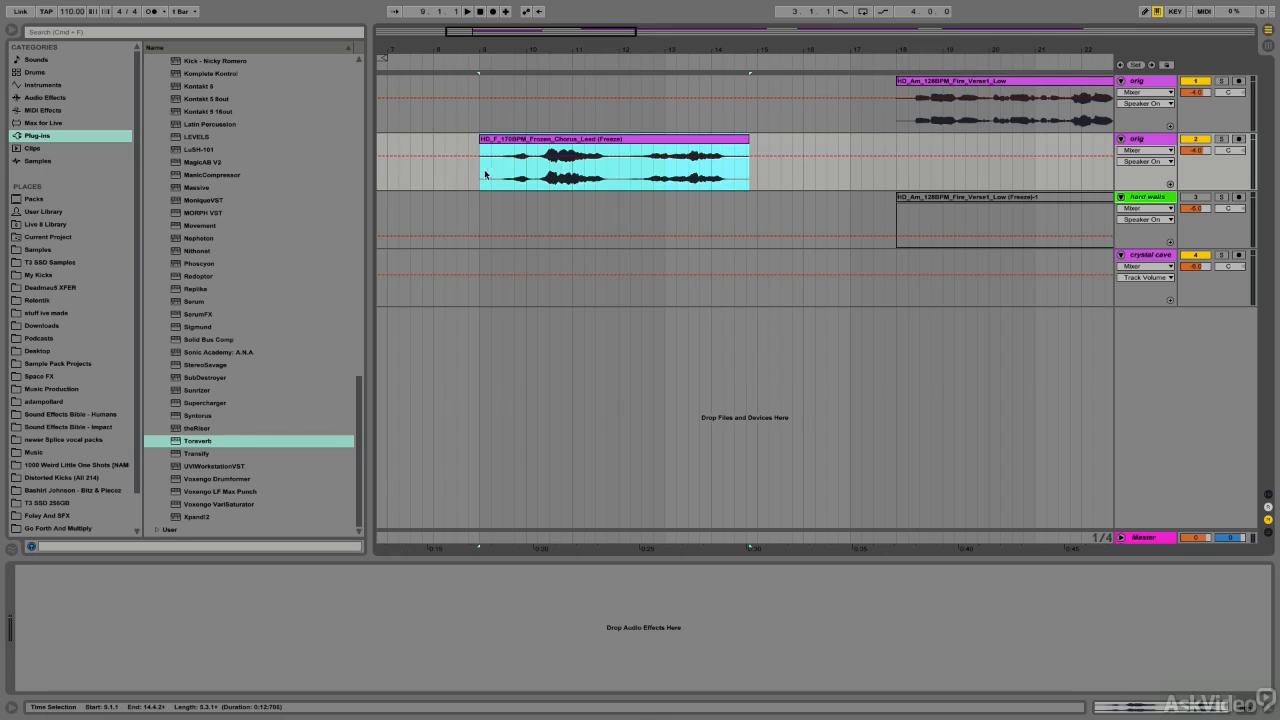
right_click(507, 144)
click(541, 236)
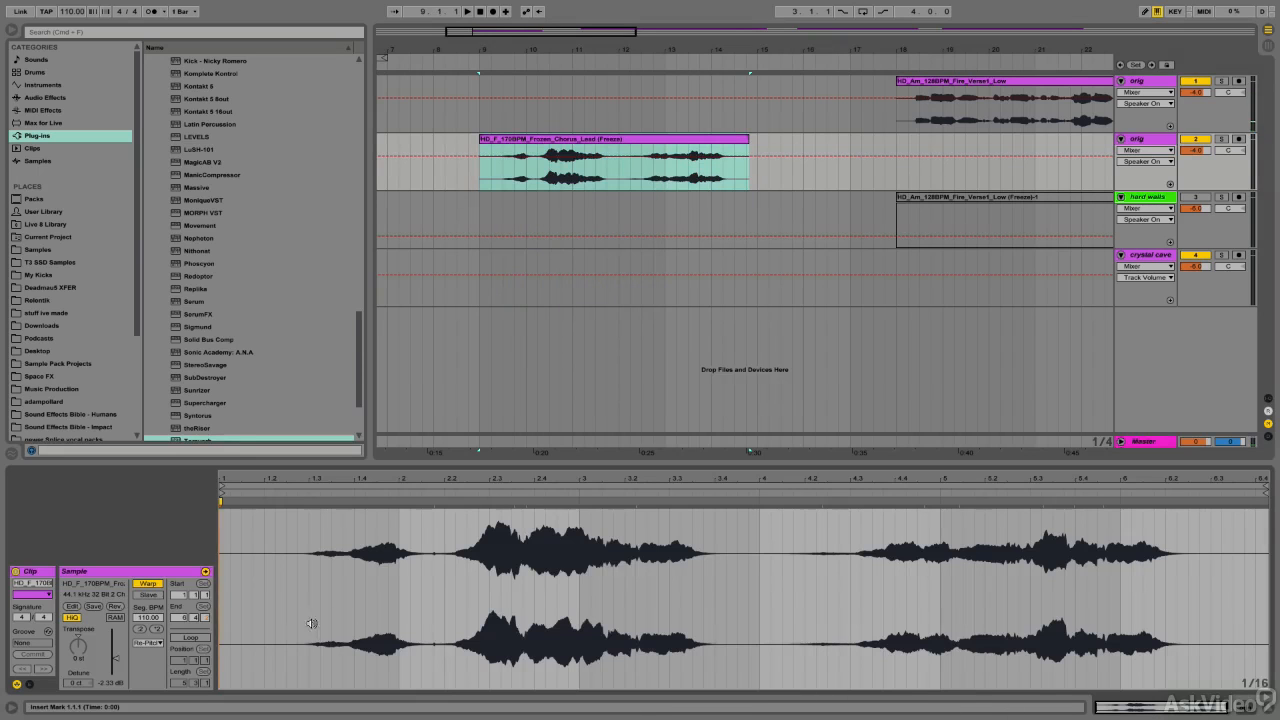
click(118, 607)
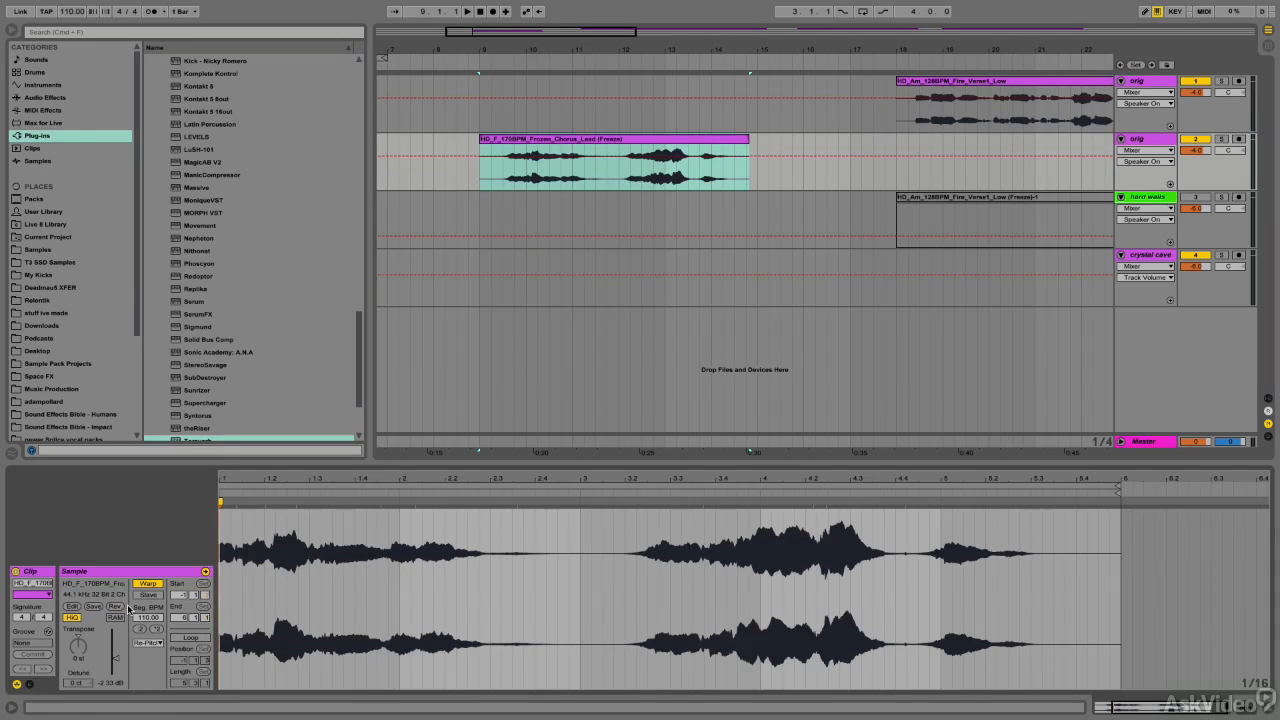
key(space)
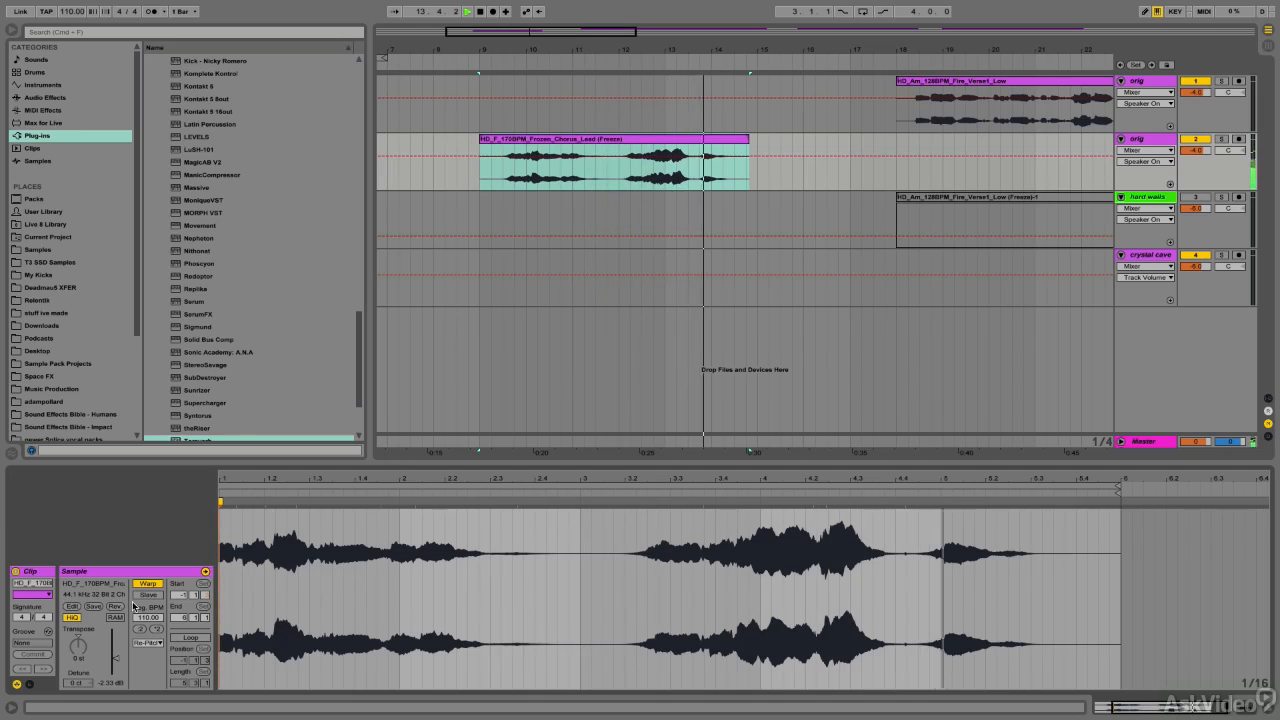
key(space)
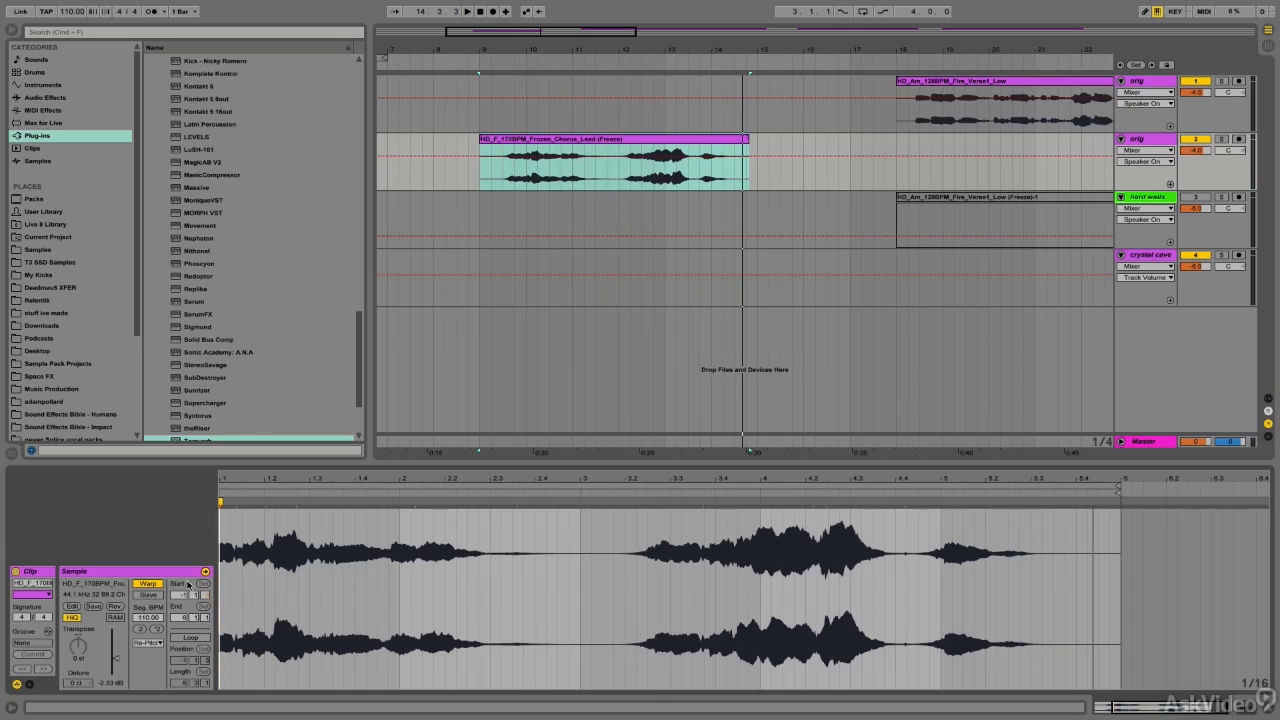
Reactivate the deactivated Rain Verse clips on the hard walls and crystal cave tracks.
drag(715, 45, 715, 4)
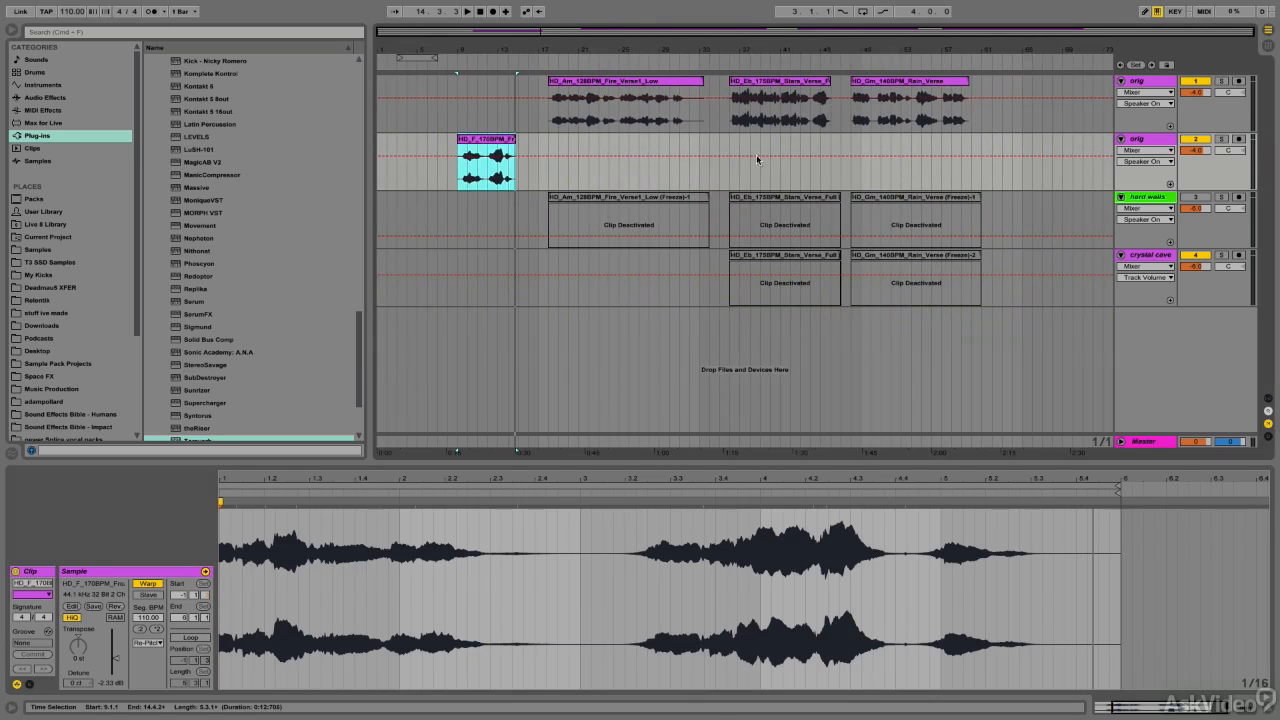
click(867, 200)
key(0)
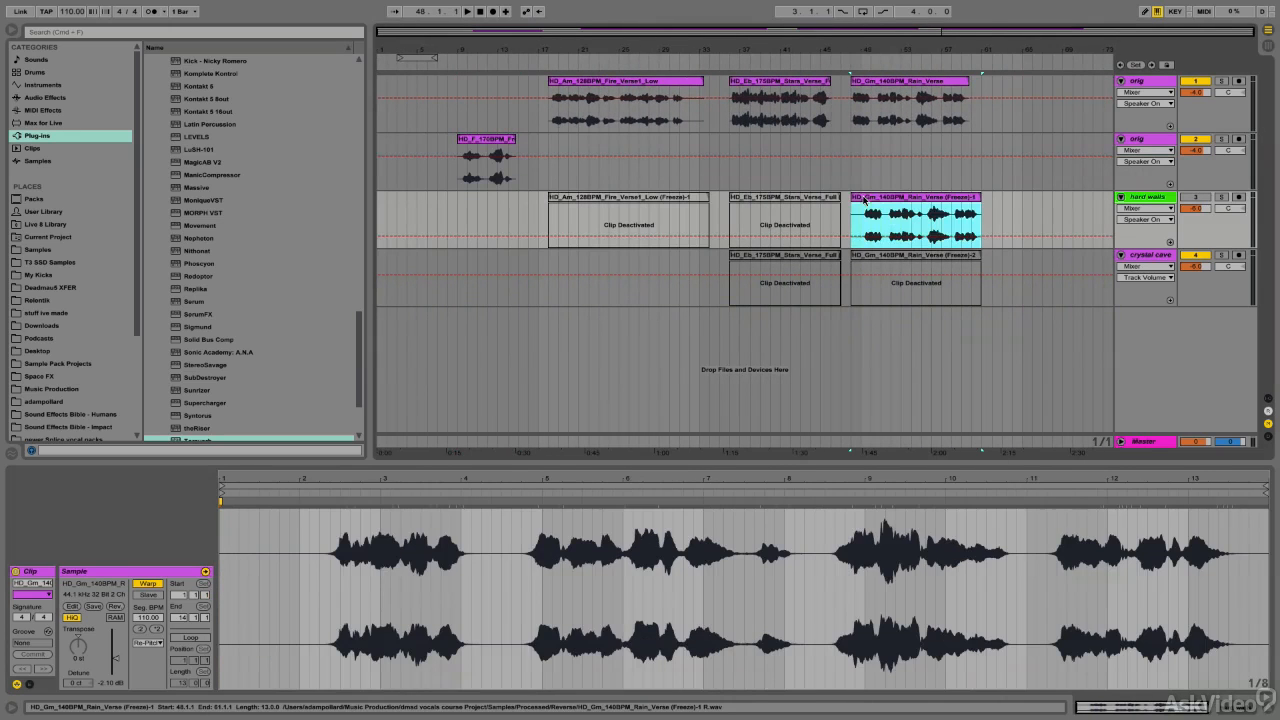
click(876, 256)
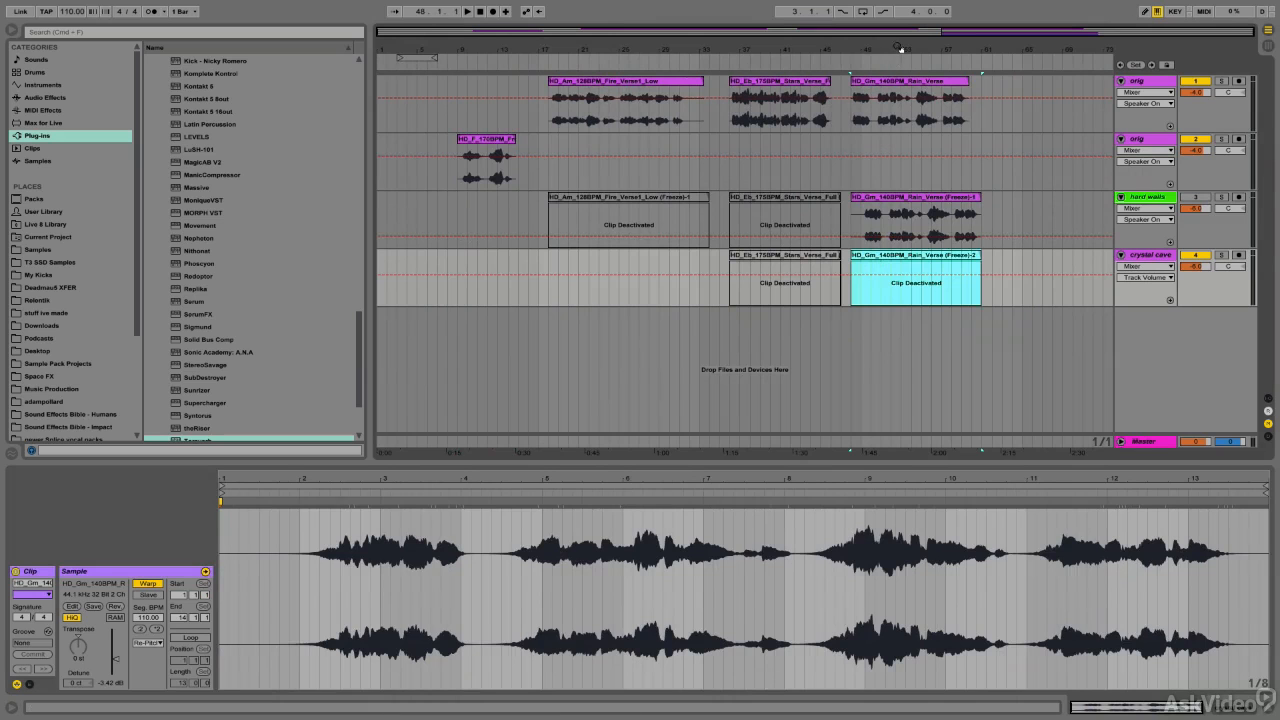
key(0)
Solo the hard walls track and audition its Rain Verse clip from bar 49.
mouse_move(897, 49)
mouse_down()
mouse_move(897, 85)
mouse_move(863, 105)
mouse_up()
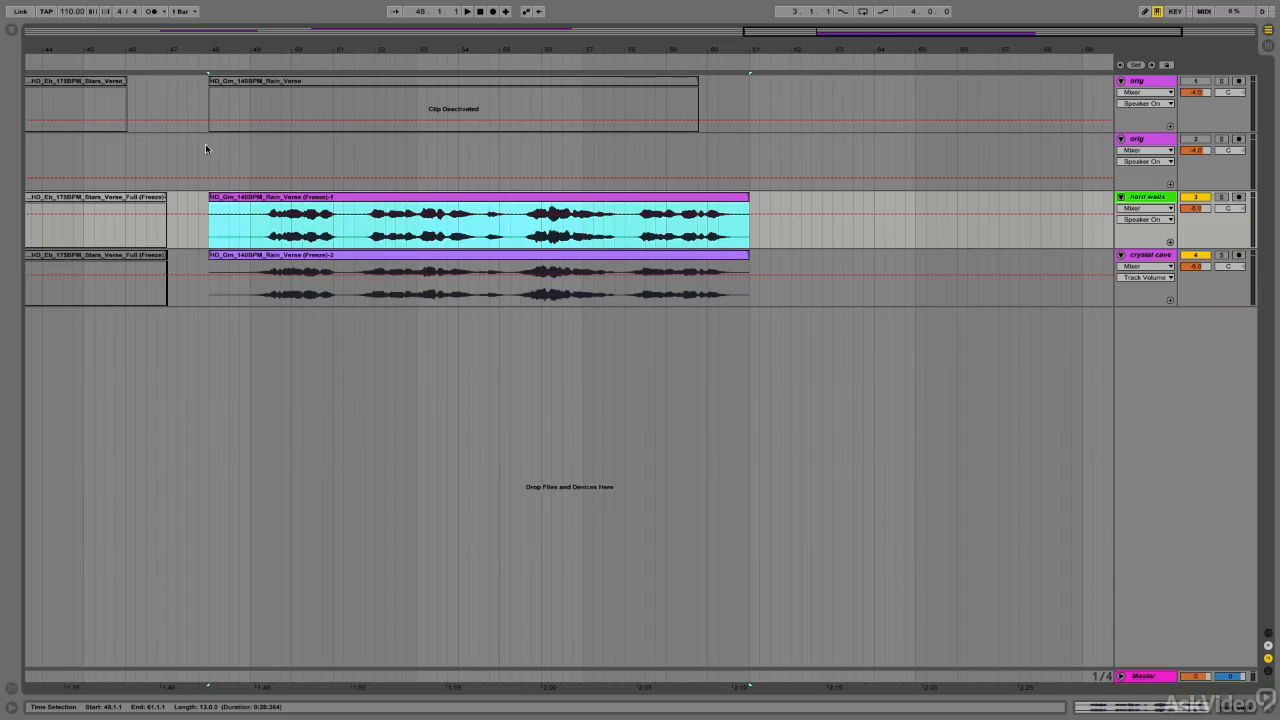
click(1221, 198)
click(255, 238)
key(space)
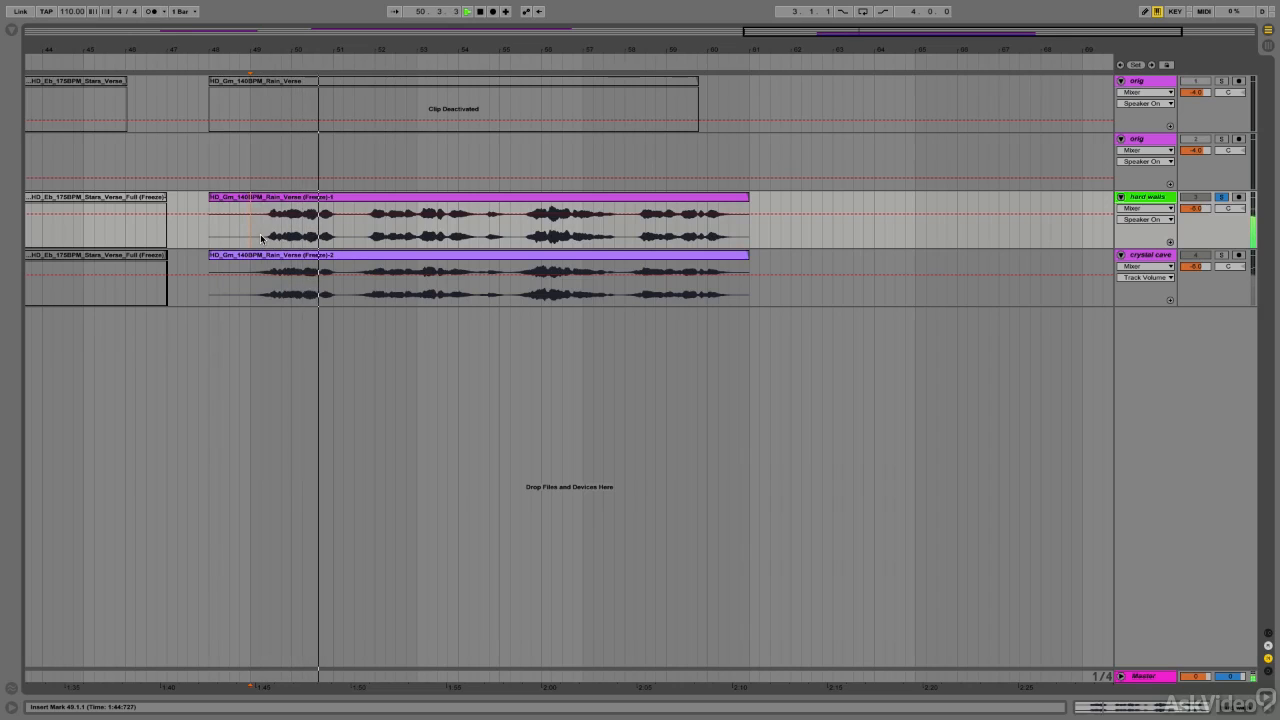
key(space)
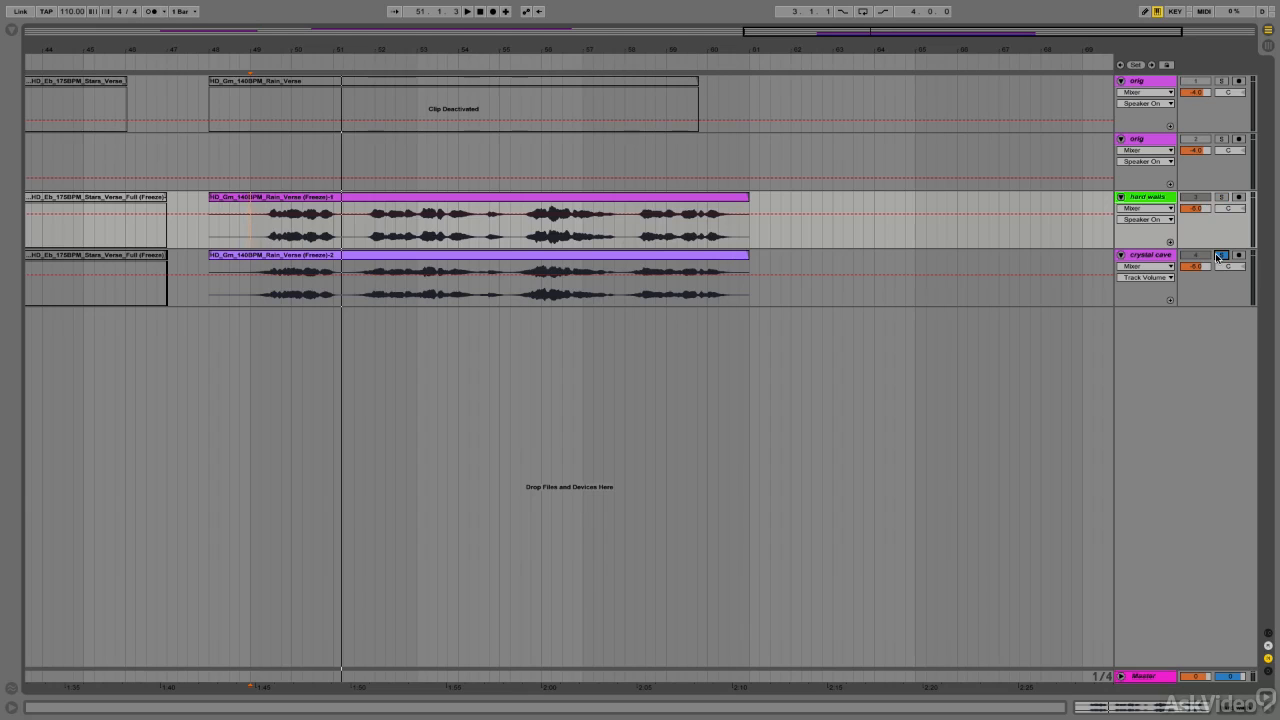
Audition the Rain Verse clip on the crystal cave track alone, and together with the hard walls version.
click(229, 296)
key(space)
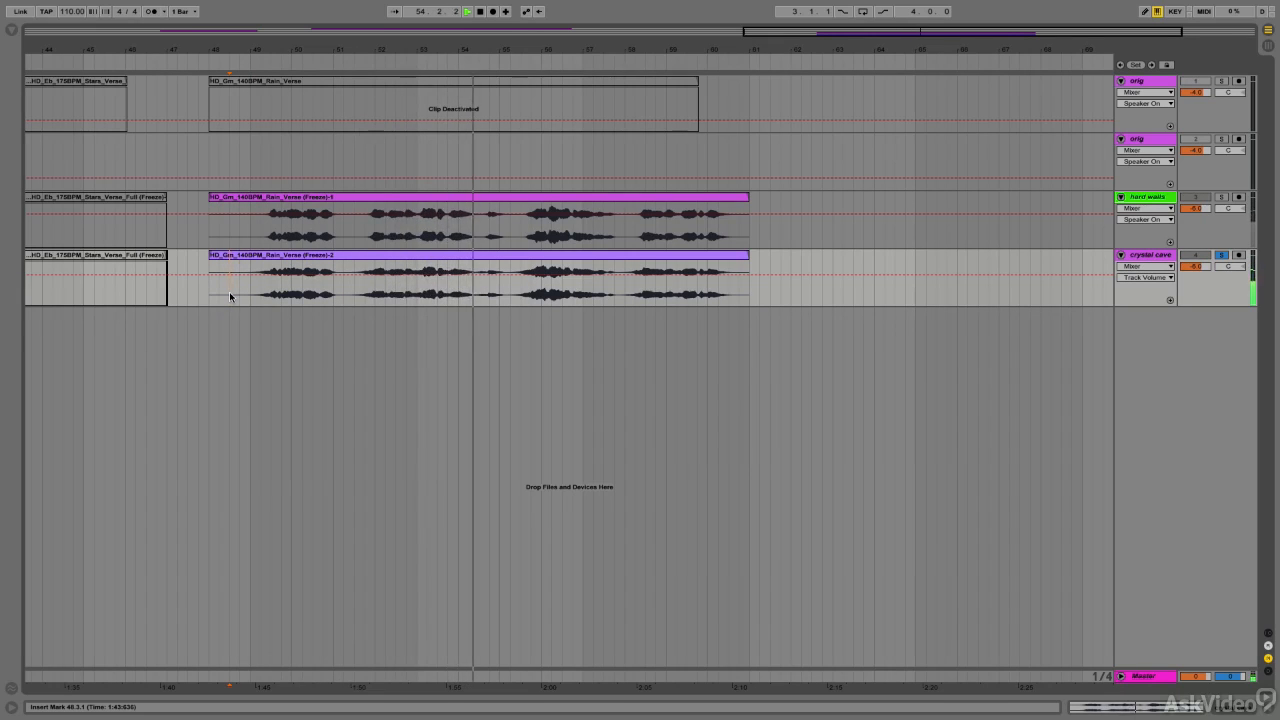
key(space)
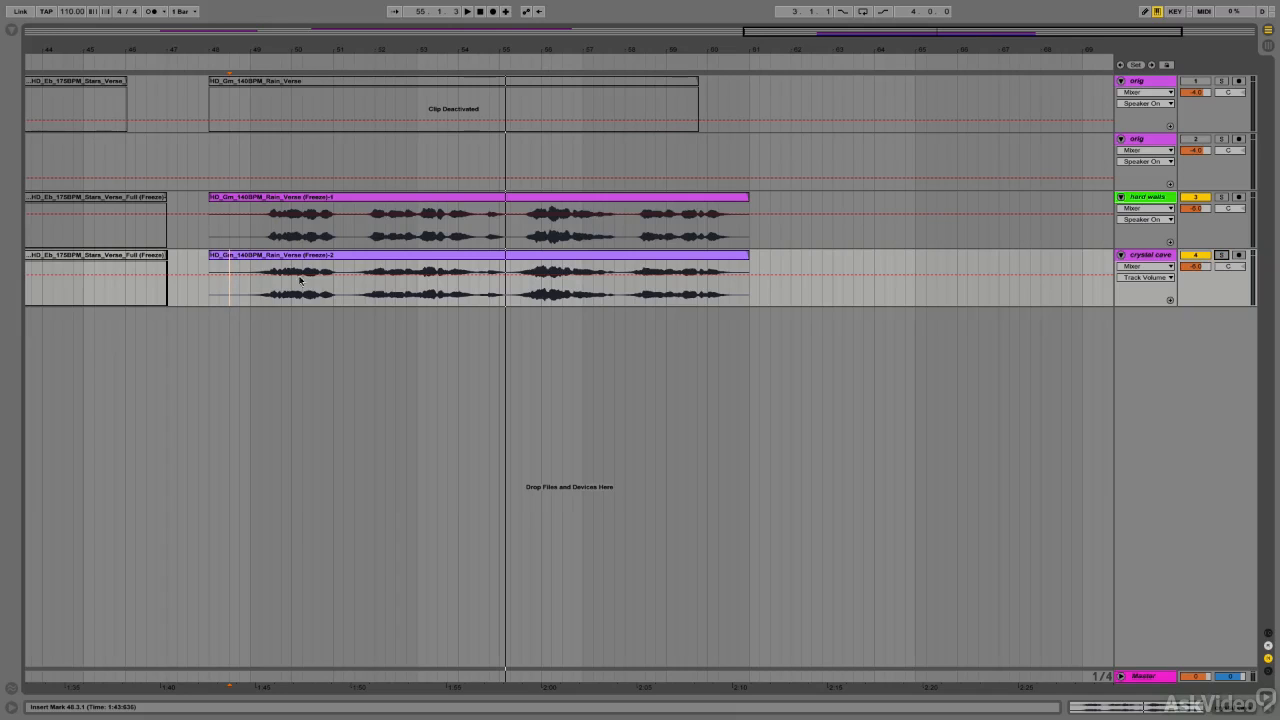
key(space)
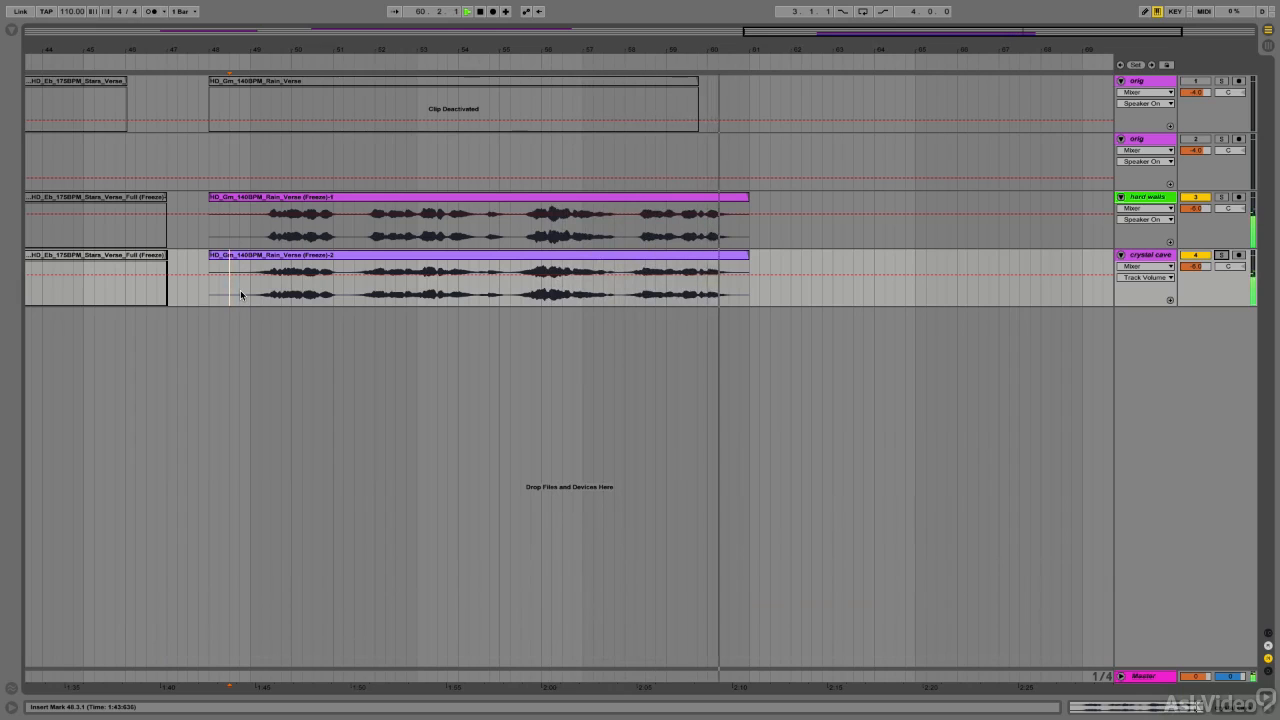
key(space)
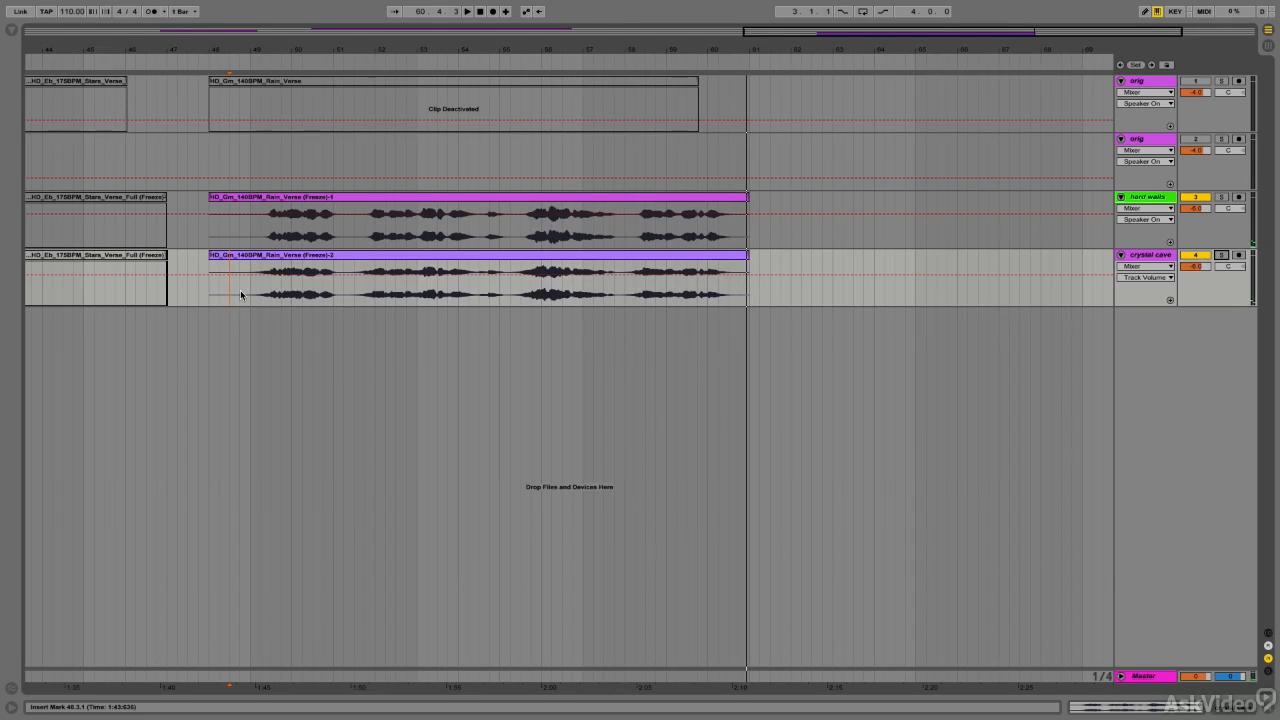